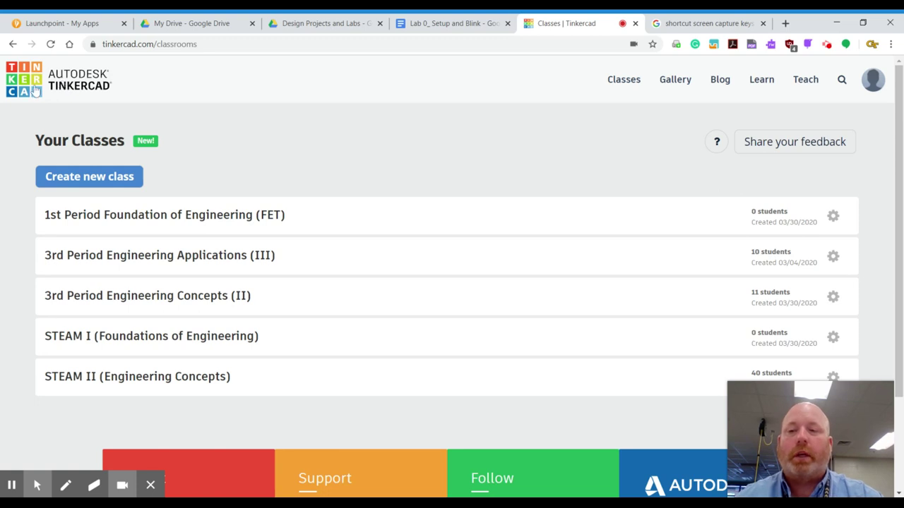
Step: Go from the class list to the Circuits designs dashboard and create a new circuit
left_click(35, 90)
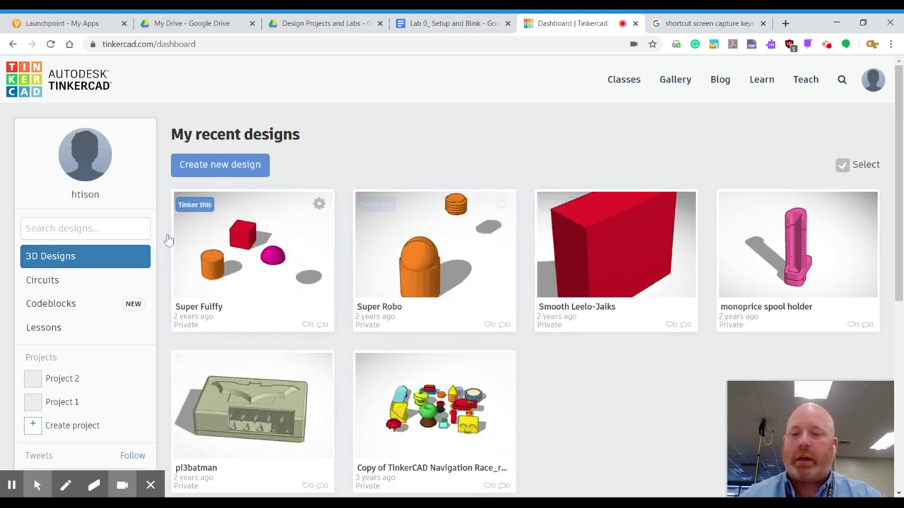
left_click(50, 287)
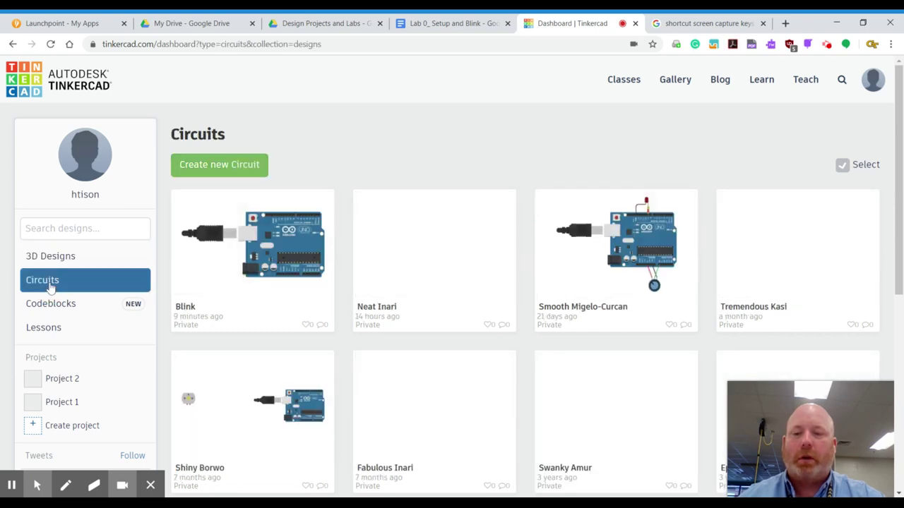
scroll(573, 341, "down", 4)
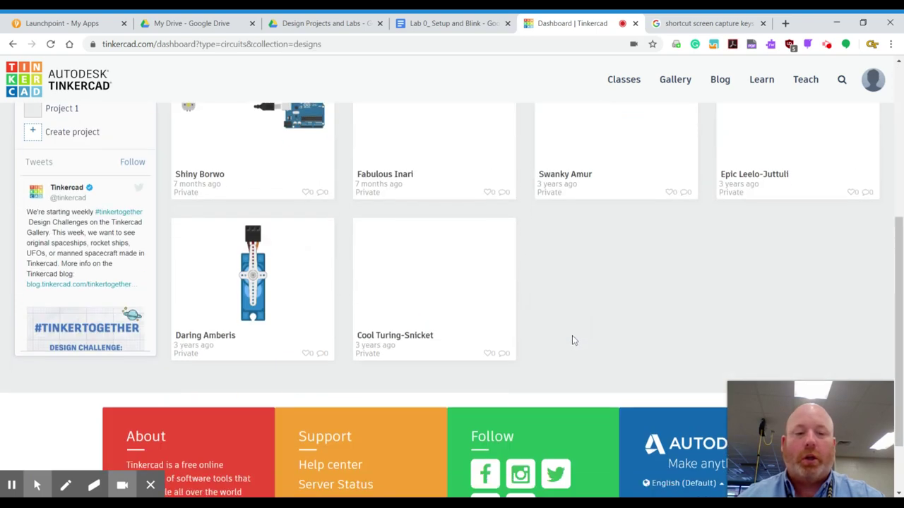
scroll(349, 287, "up", 4)
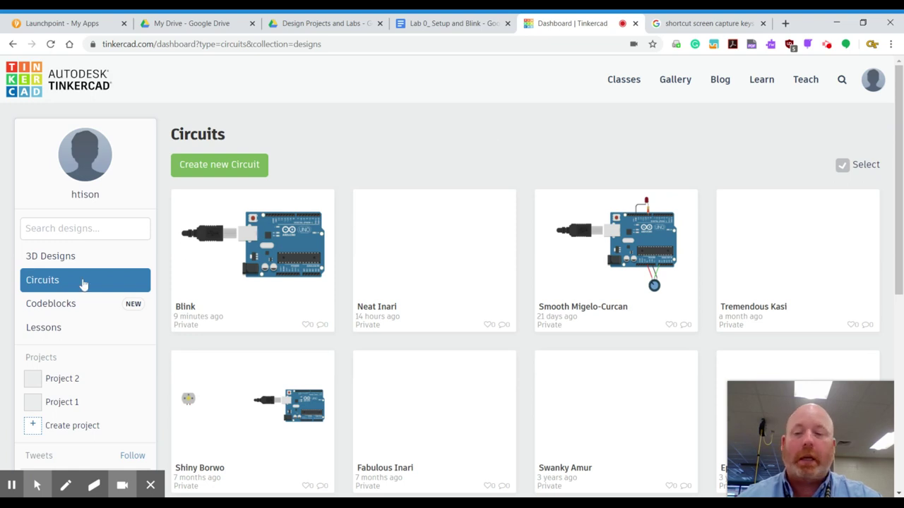
left_click(222, 170)
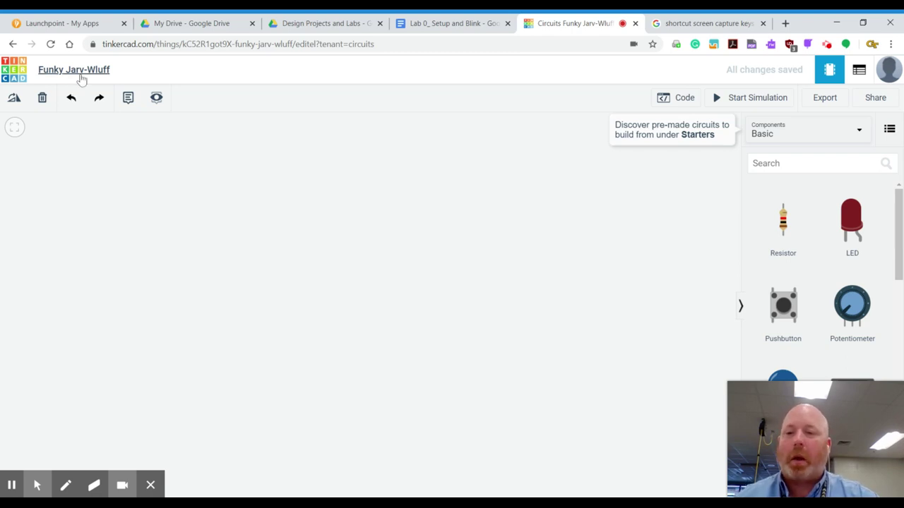
Step: Rename the circuit from Funky Jarv-Wluff to 'Blink', then briefly open and close the Code panel
left_click(82, 79)
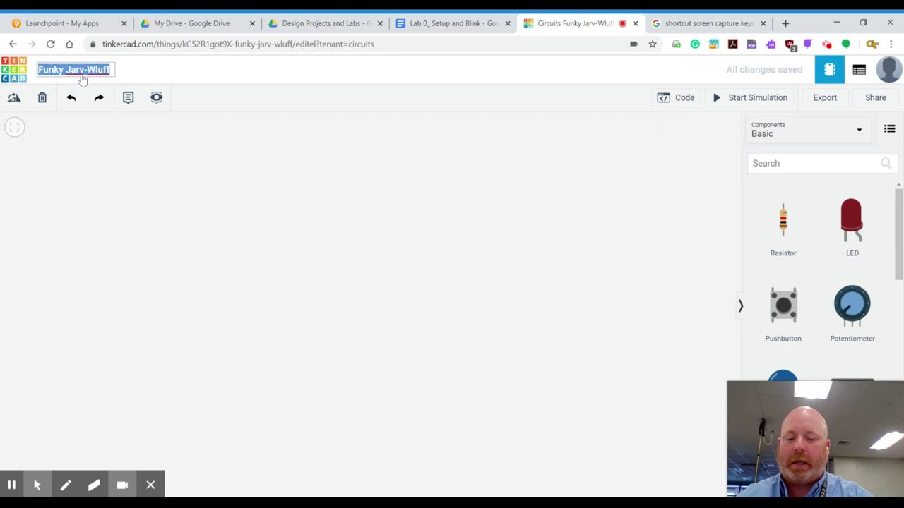
type("Blink")
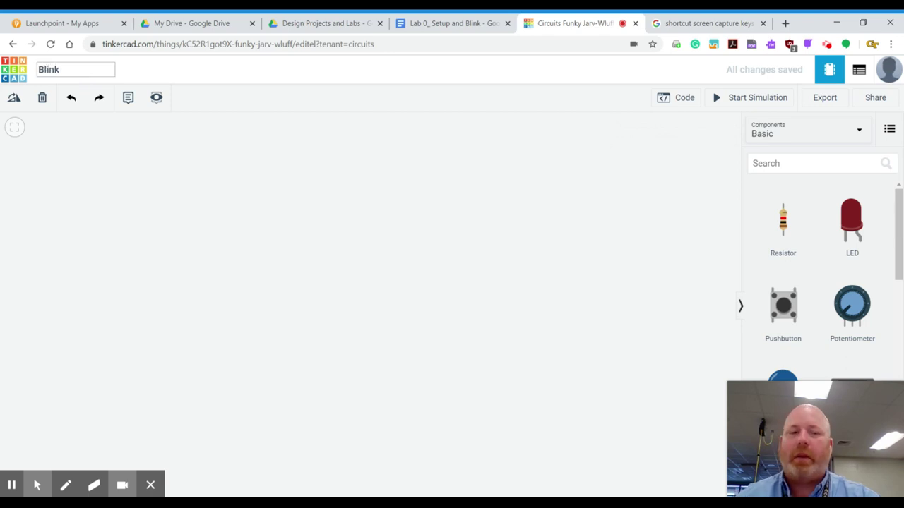
left_click(269, 142)
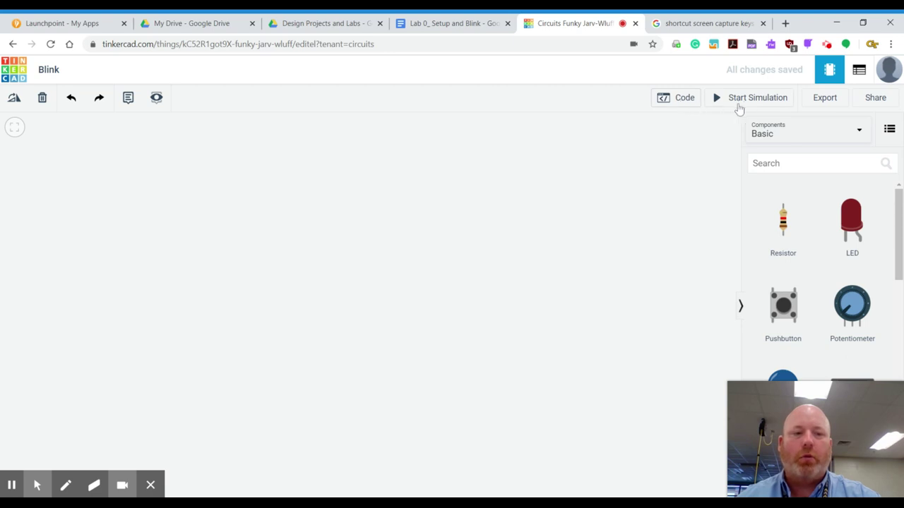
left_click(685, 100)
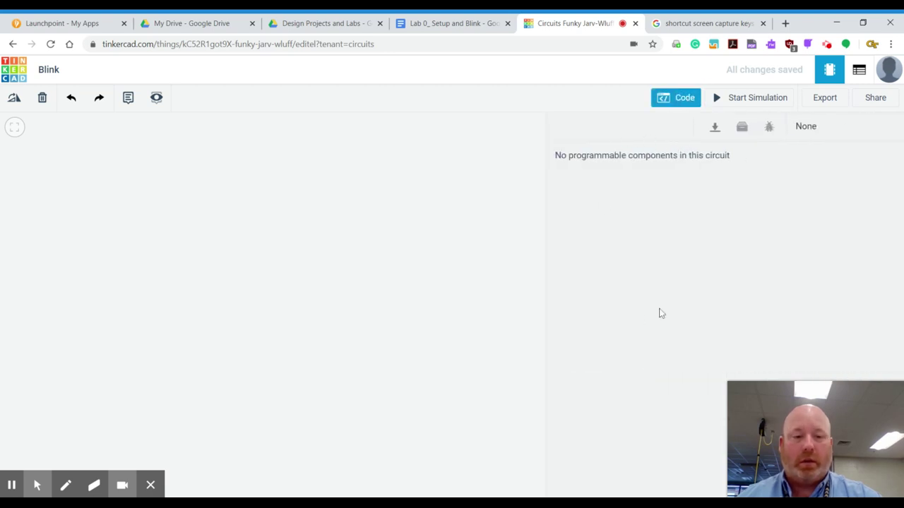
left_click(675, 100)
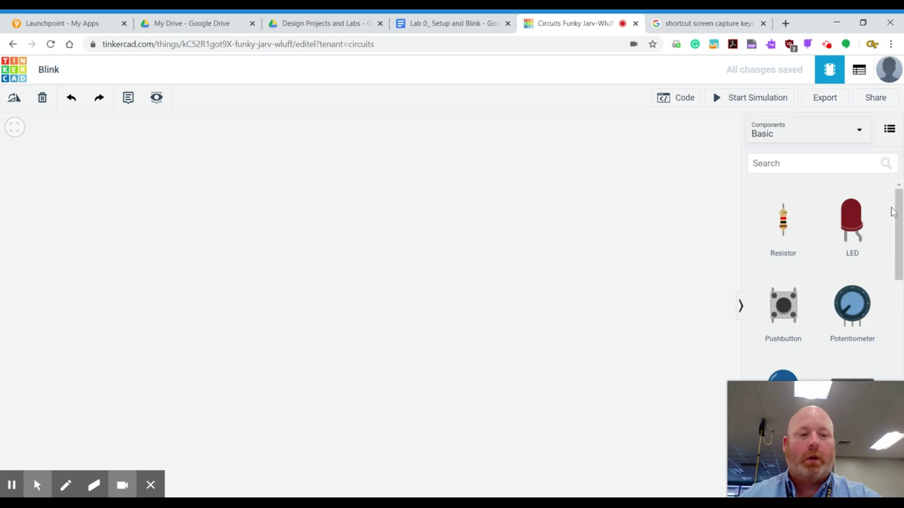
Step: Set the Components list to All and drag an Arduino Uno R3 onto the workplane
mouse_move(895, 212)
left_mouse_down()
mouse_move(897, 249)
mouse_move(896, 211)
left_mouse_up()
left_click(858, 128)
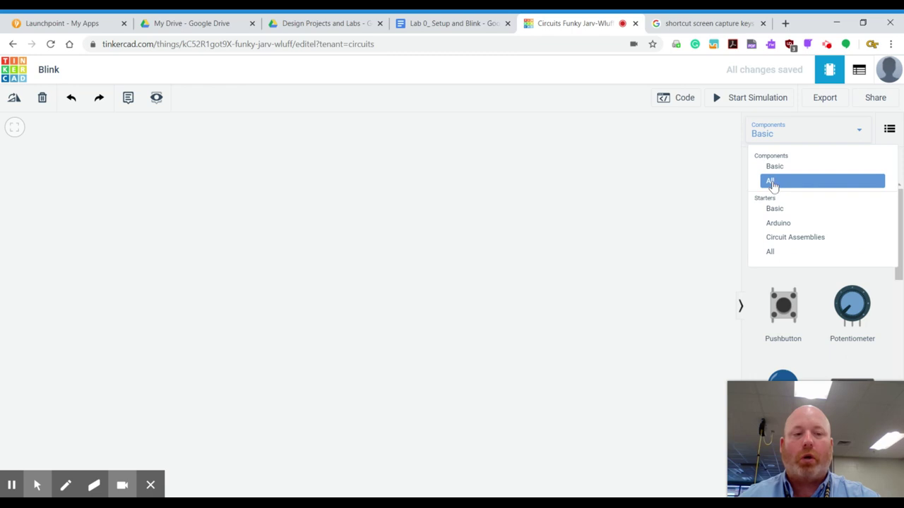
left_click(771, 183)
left_click_drag(898, 192, 874, 343)
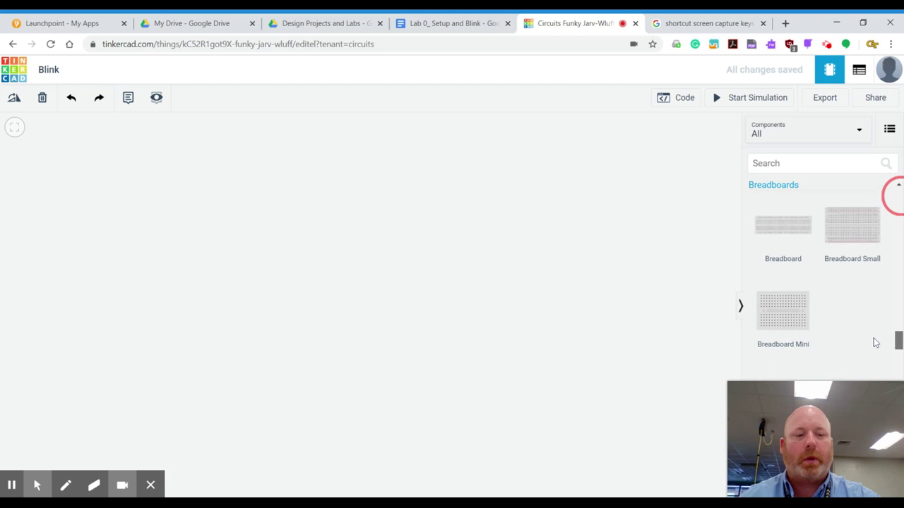
scroll(767, 254, "down", 3)
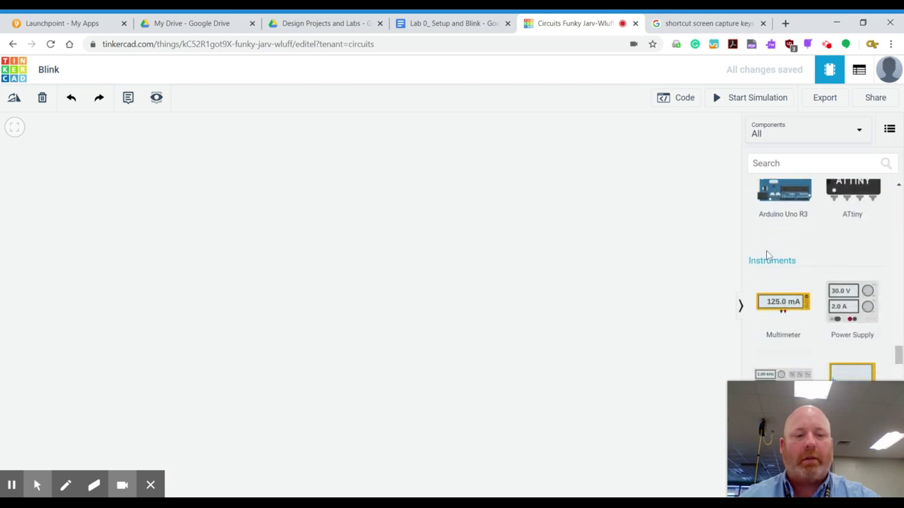
scroll(768, 256, "up", 2)
scroll(768, 257, "down", 2)
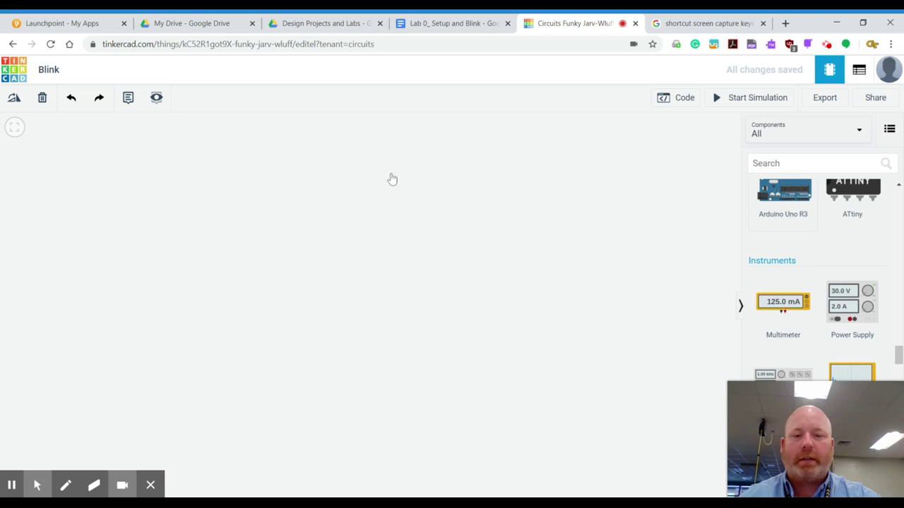
left_click_drag(775, 203, 448, 238)
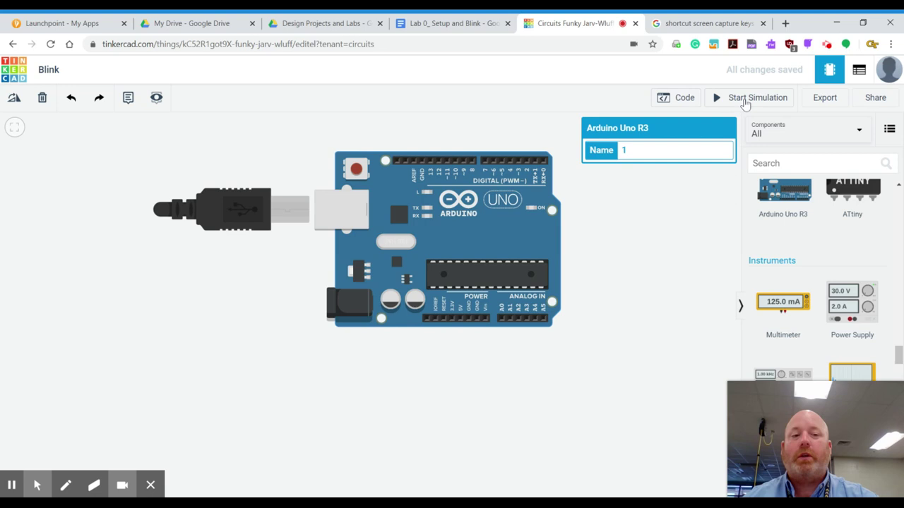
Step: Run the simulation and view the Arduino's default blink code blocks
left_click(745, 103)
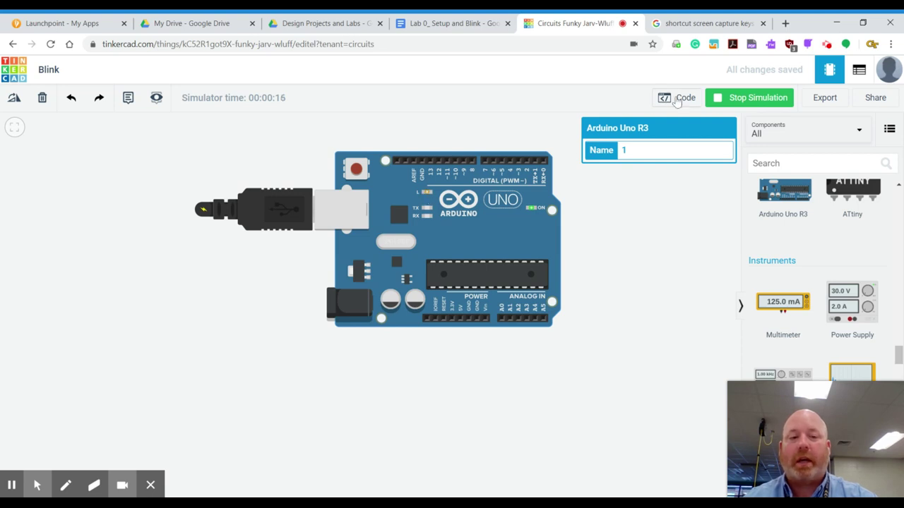
left_click(676, 99)
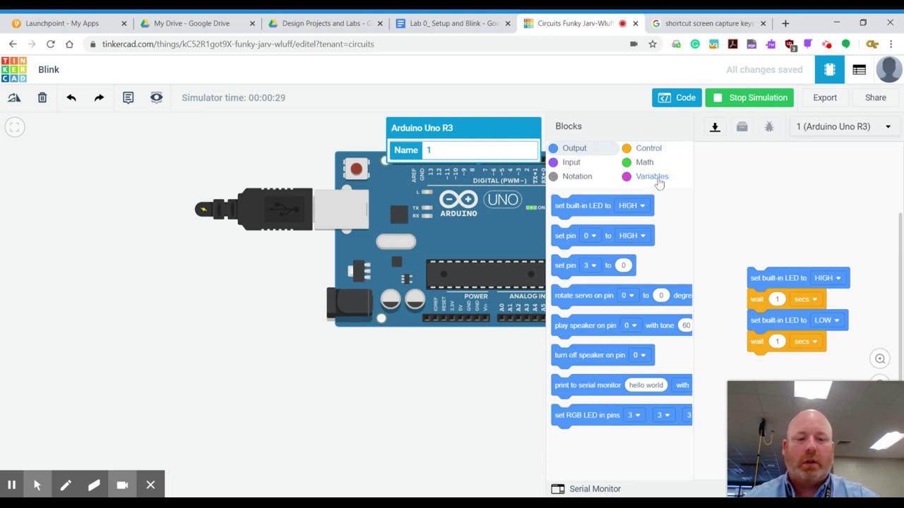
left_click(682, 103)
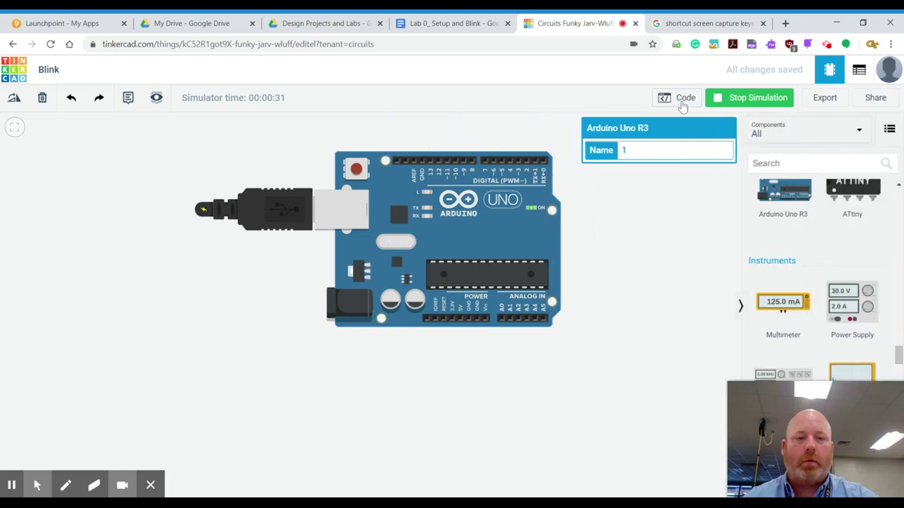
left_click(682, 103)
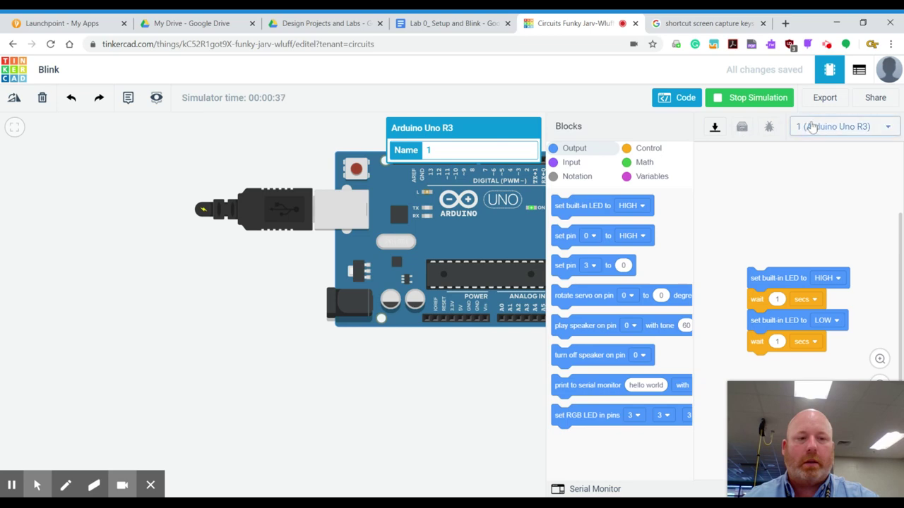
Step: Stop the simulation and switch the code editor from Blocks to Text
left_click(732, 104)
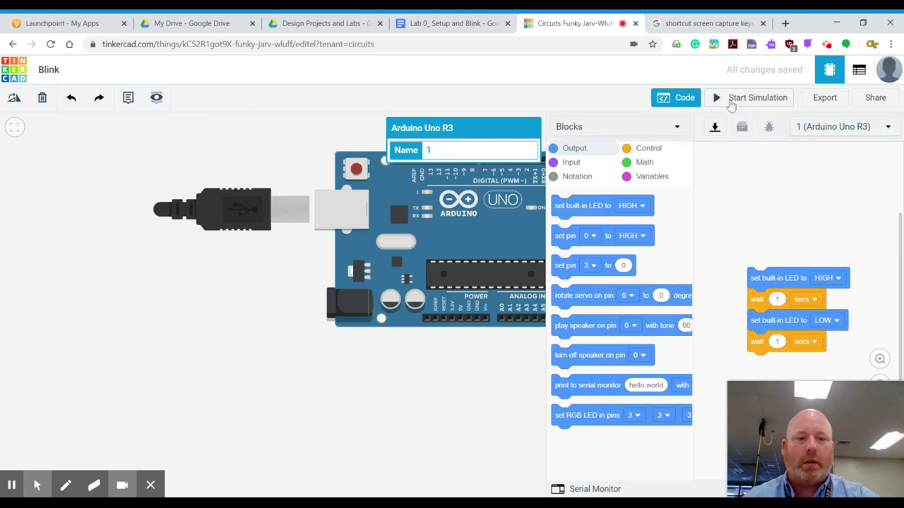
left_click(678, 127)
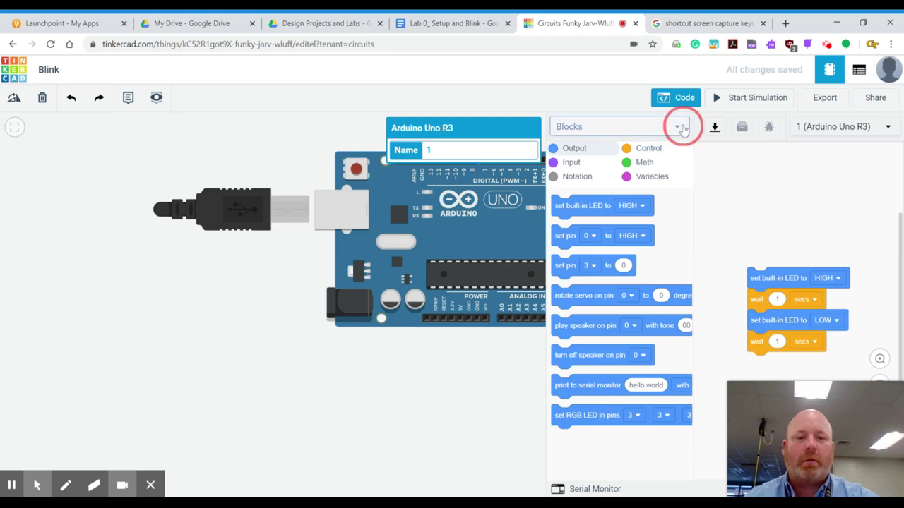
left_click(597, 181)
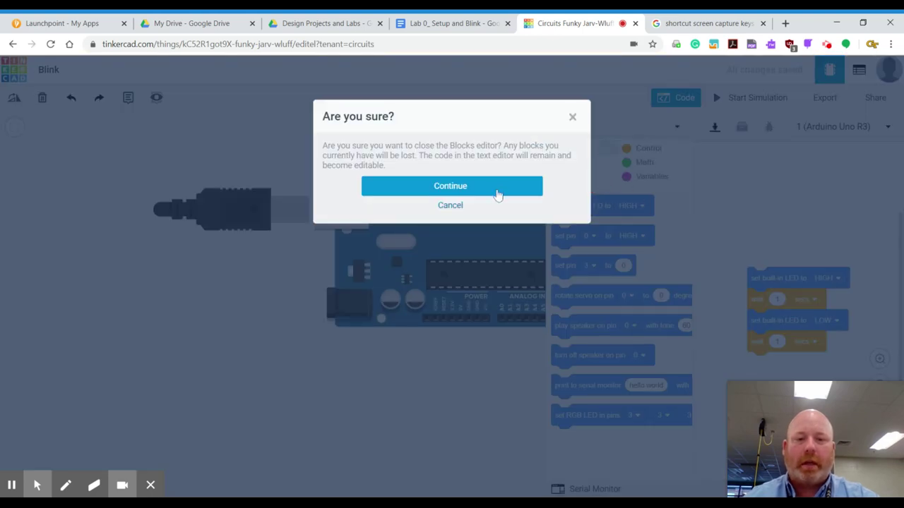
Step: Keep text-only code, change both delay(1000) values on lines 9 and 11 to 500, and simulate
left_click(497, 194)
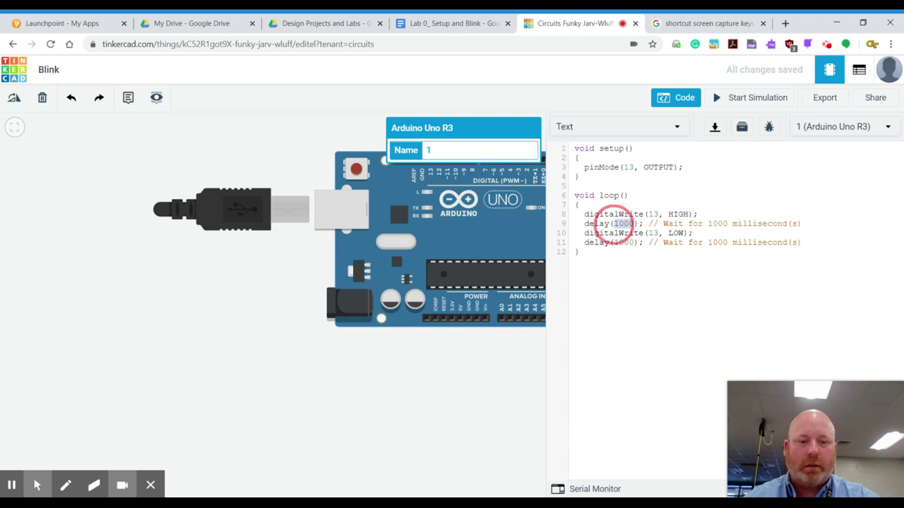
double_click(623, 224)
type("500")
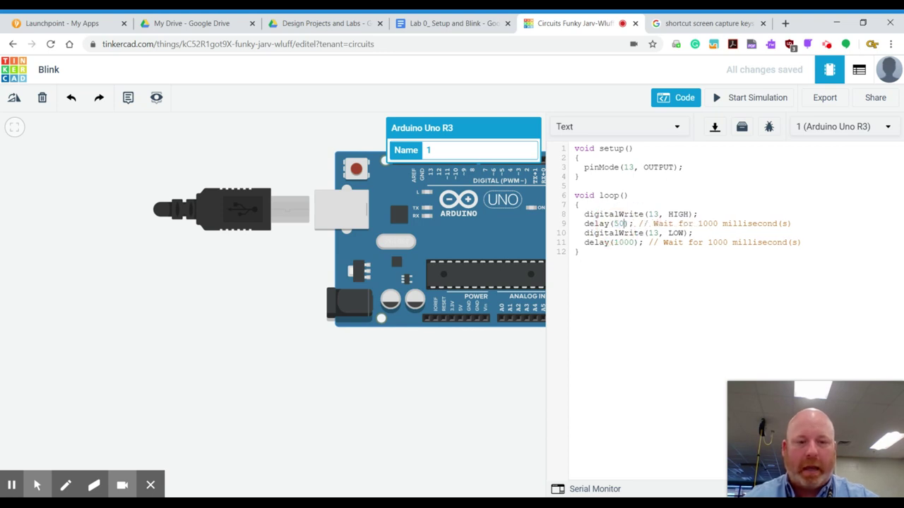
double_click(621, 243)
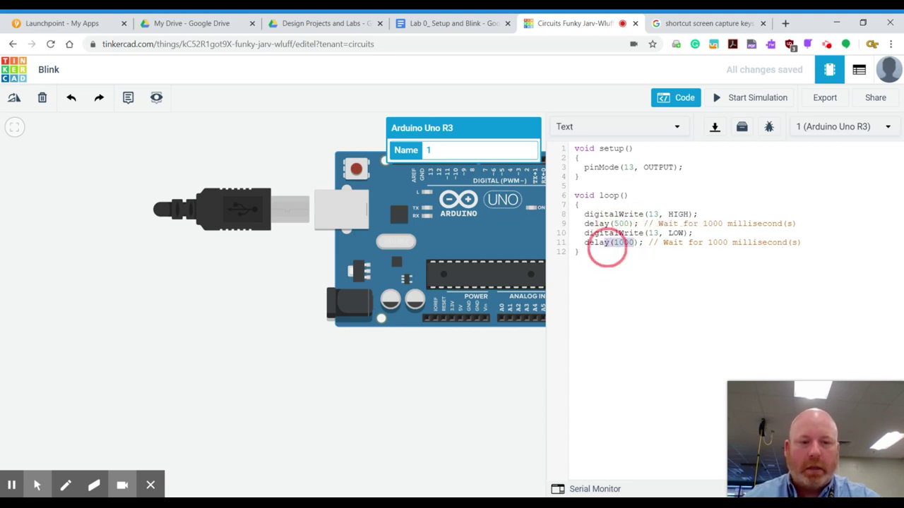
type("5")
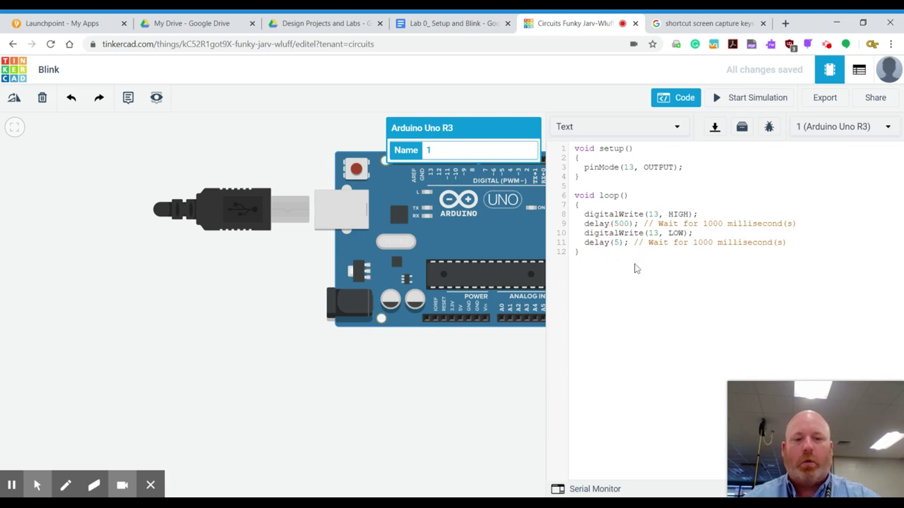
type("00")
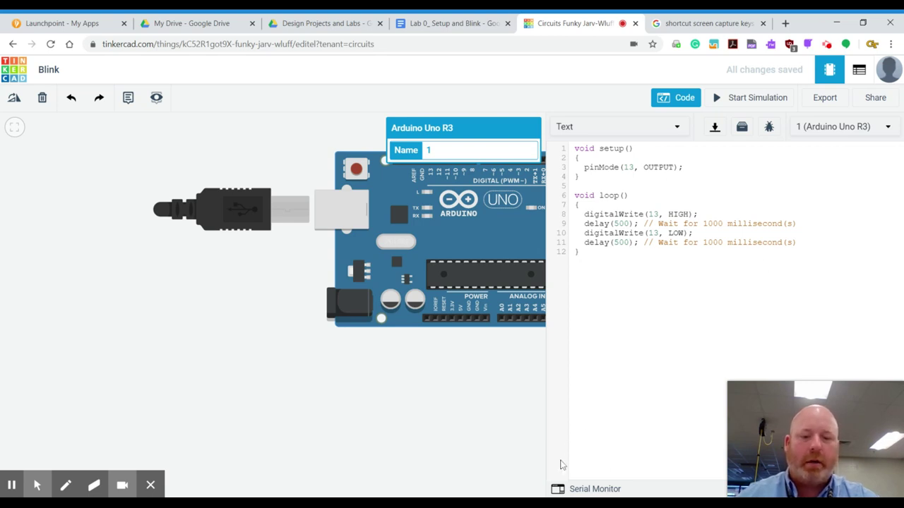
left_click(758, 99)
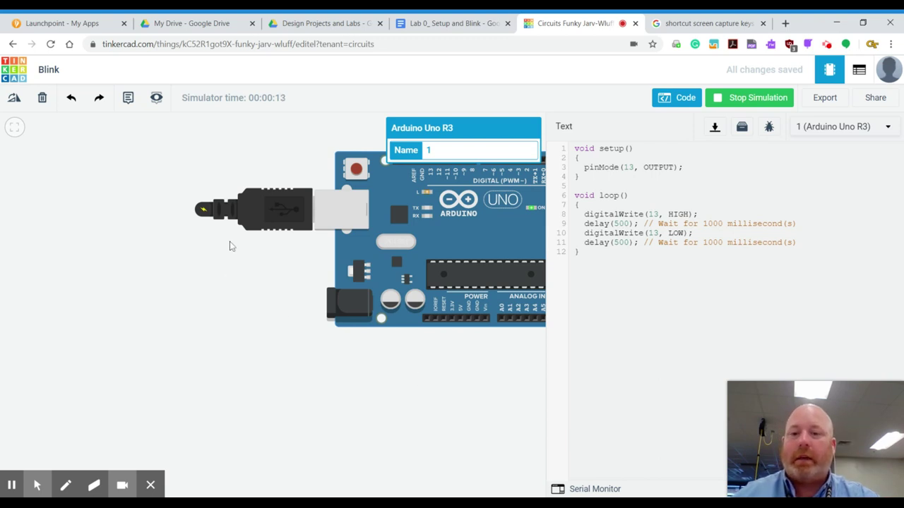
Step: Stop the simulation and move the Arduino board left on the canvas
left_click(738, 98)
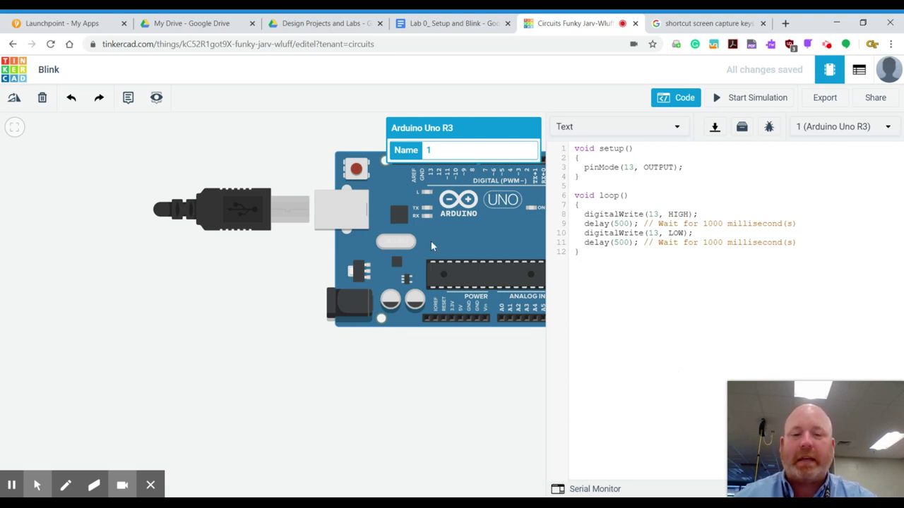
left_click_drag(445, 233, 277, 272)
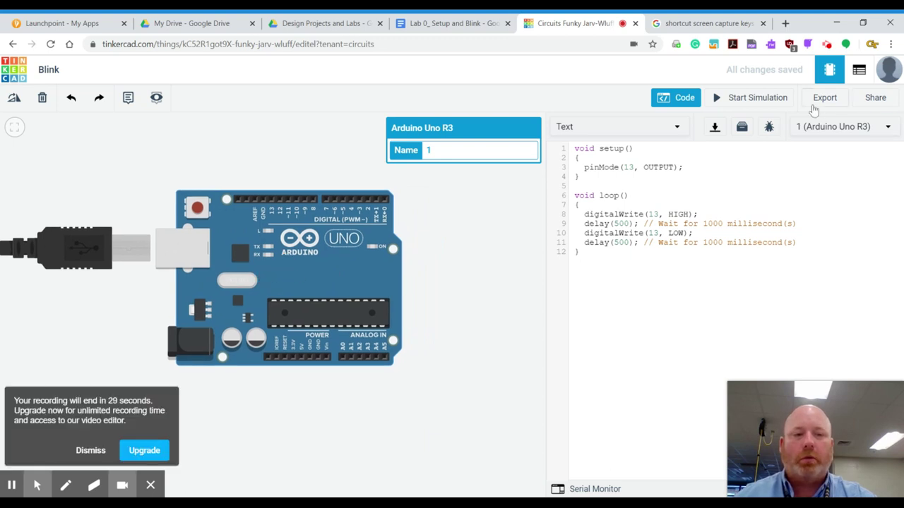
left_click(830, 127)
left_click(833, 134)
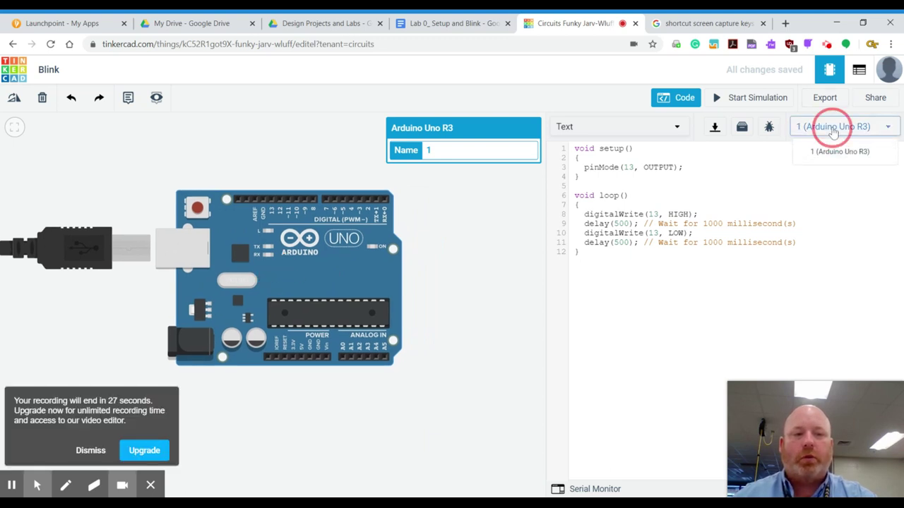
Step: Leave the code mode on Text, close the code editor, and browse the components library
left_click(572, 125)
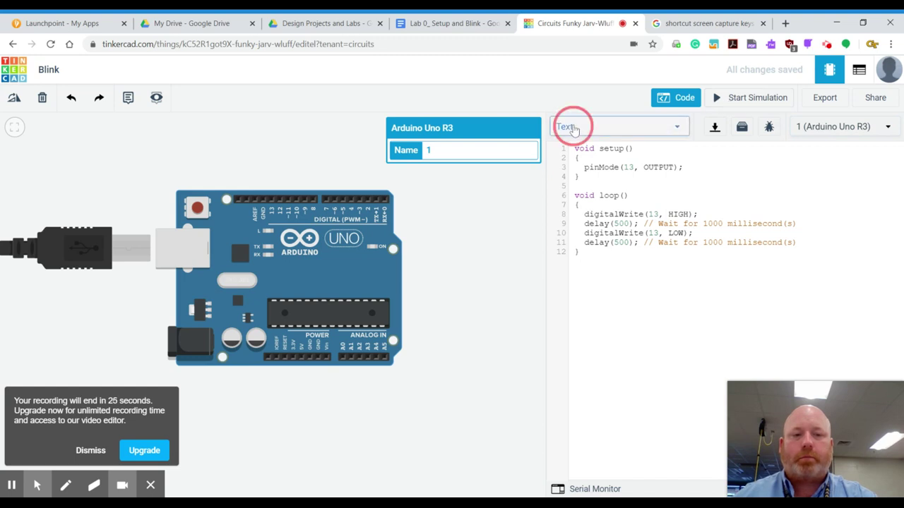
left_click(546, 100)
left_click(682, 99)
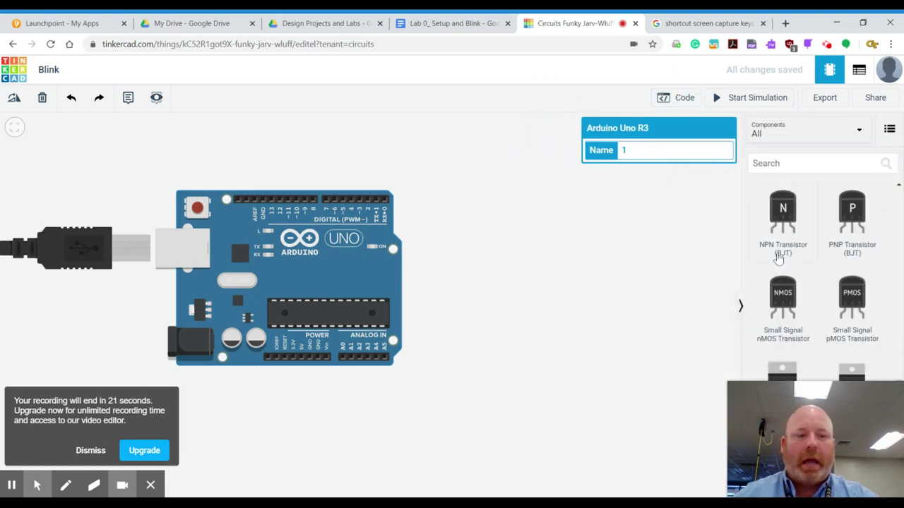
scroll(777, 258, "down", 3)
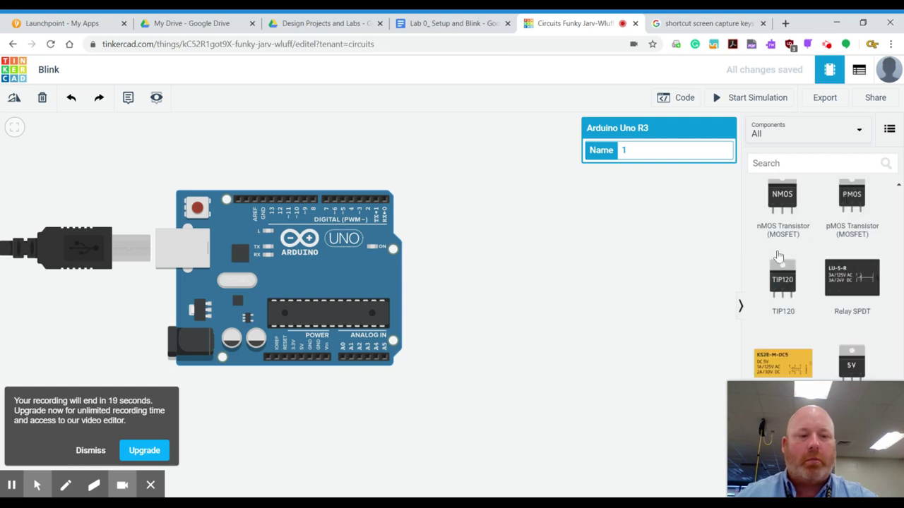
scroll(777, 257, "down", 10)
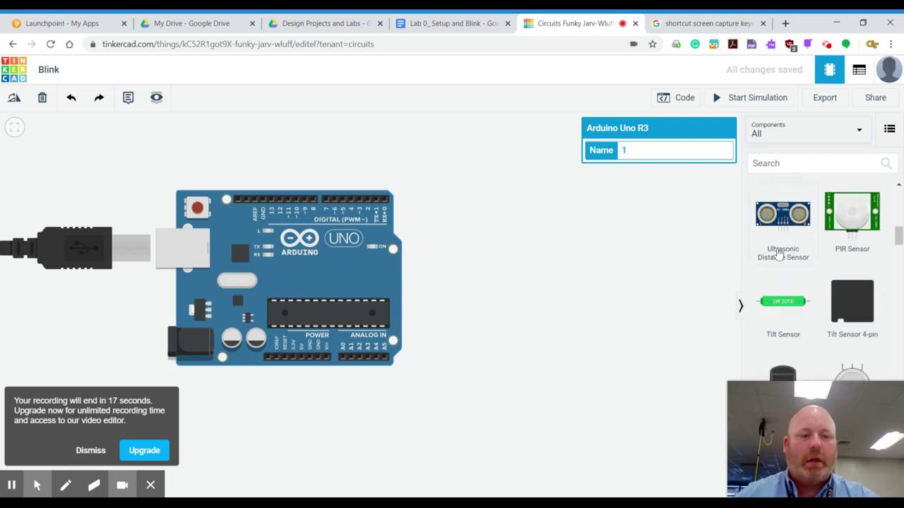
scroll(777, 254, "up", 15)
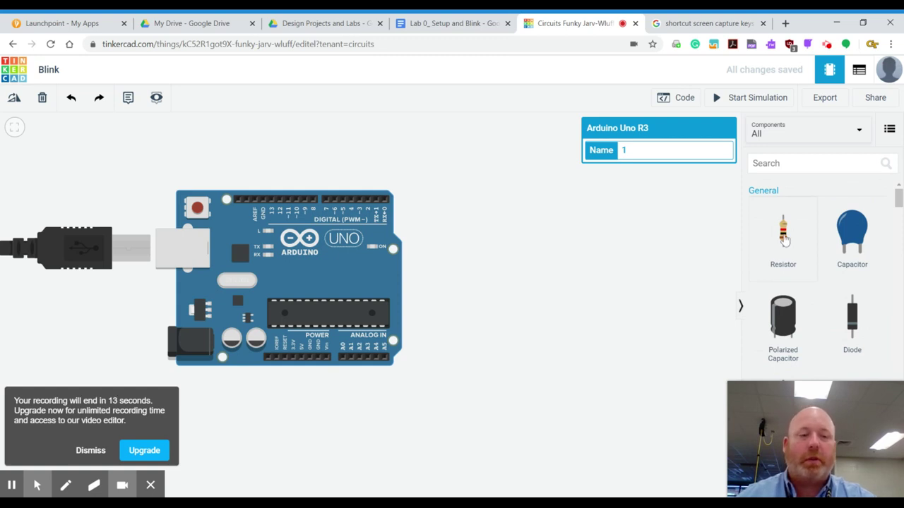
scroll(787, 238, "down", 5)
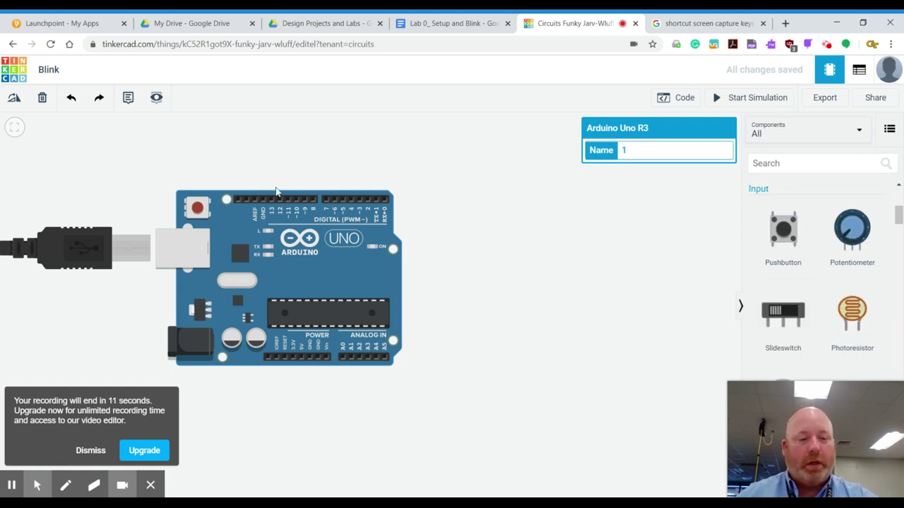